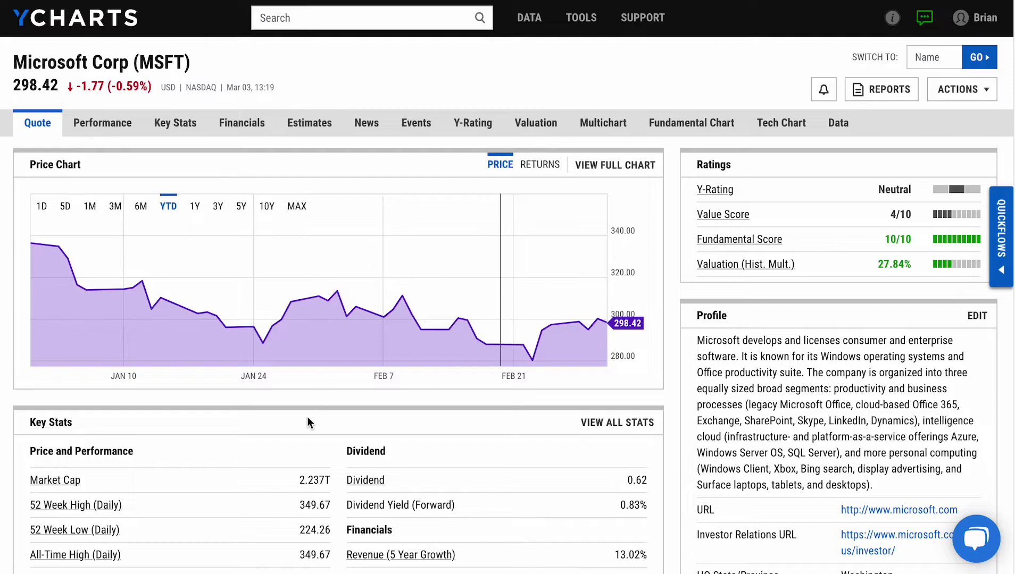
Scroll through the MSFT quote page to review earnings, dividends and analyst coverage.
scroll(307, 417, down, 1)
scroll(307, 416, down, 6)
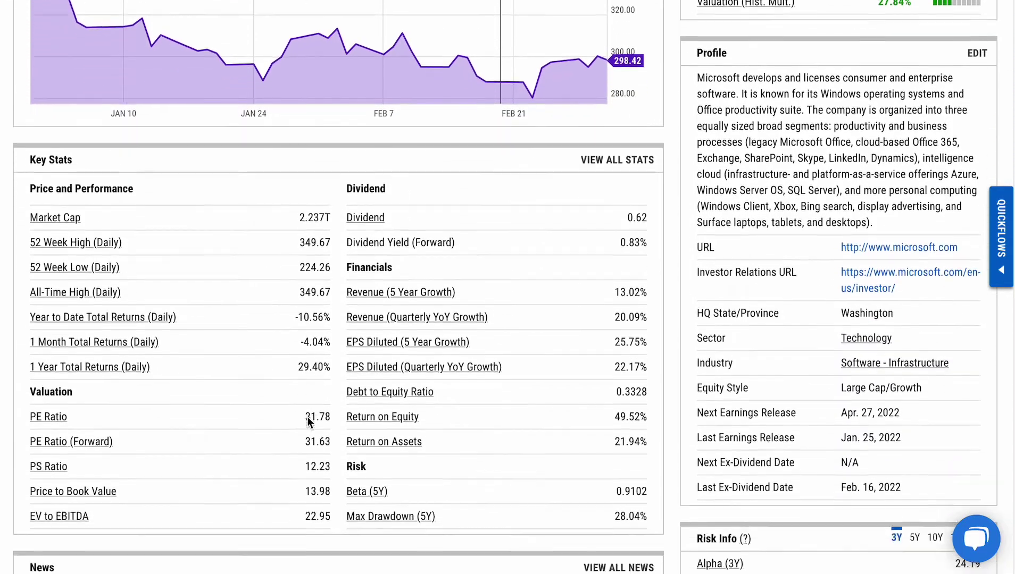
scroll(307, 417, down, 6)
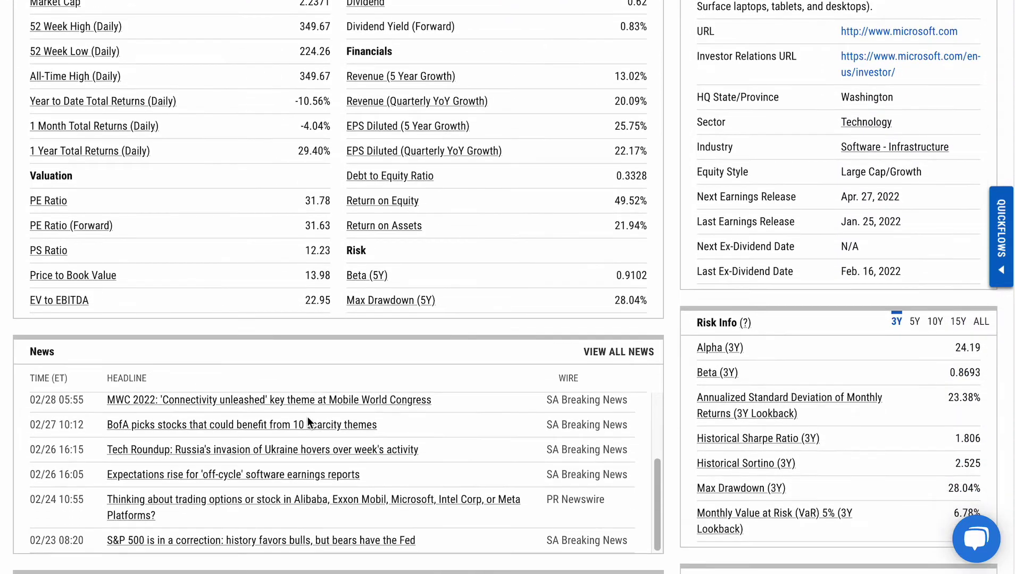
scroll(666, 414, down, 2)
scroll(667, 413, down, 8)
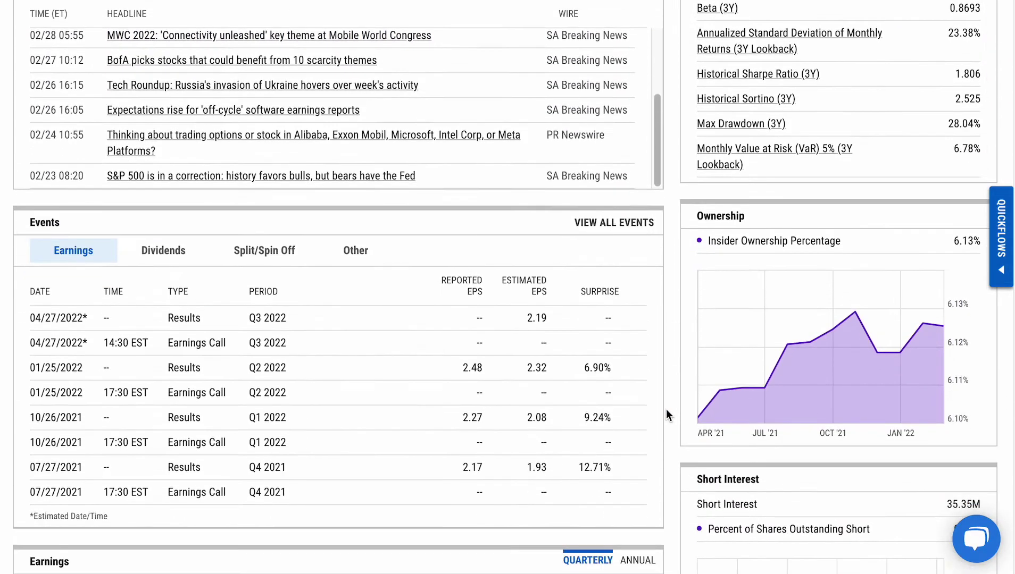
scroll(666, 410, down, 8)
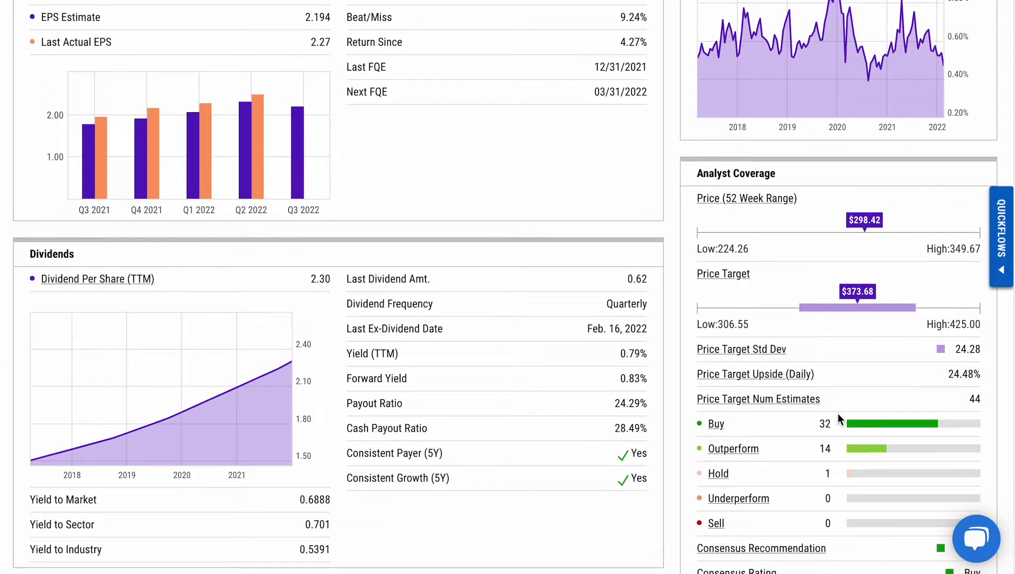
scroll(697, 391, up, 1)
scroll(696, 392, up, 1)
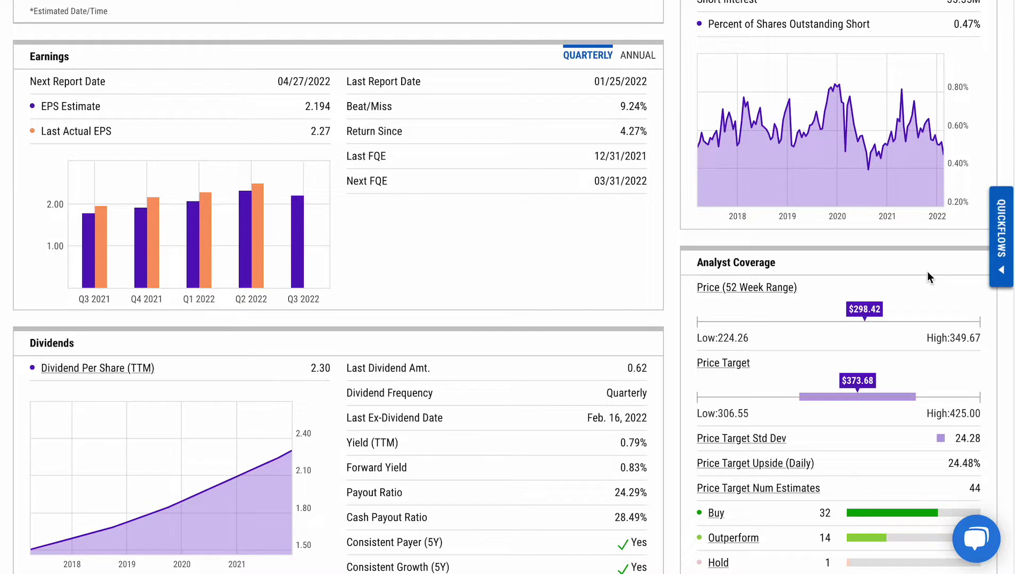
Use the Quickflows Return vs Market shortcut to chart MSFT against S&P 500 Total Return.
click(996, 280)
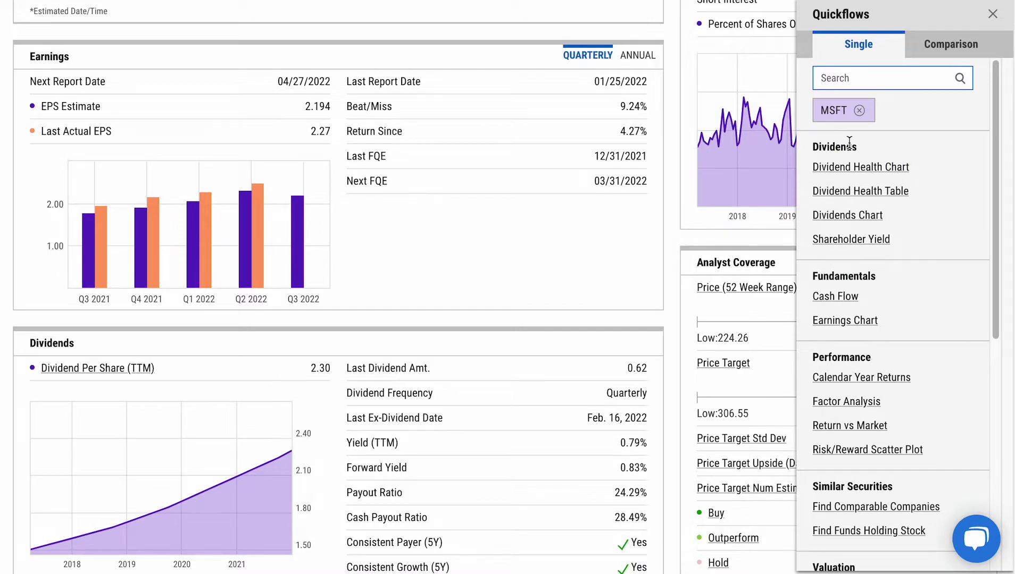
mouse_move(870, 296)
click(852, 424)
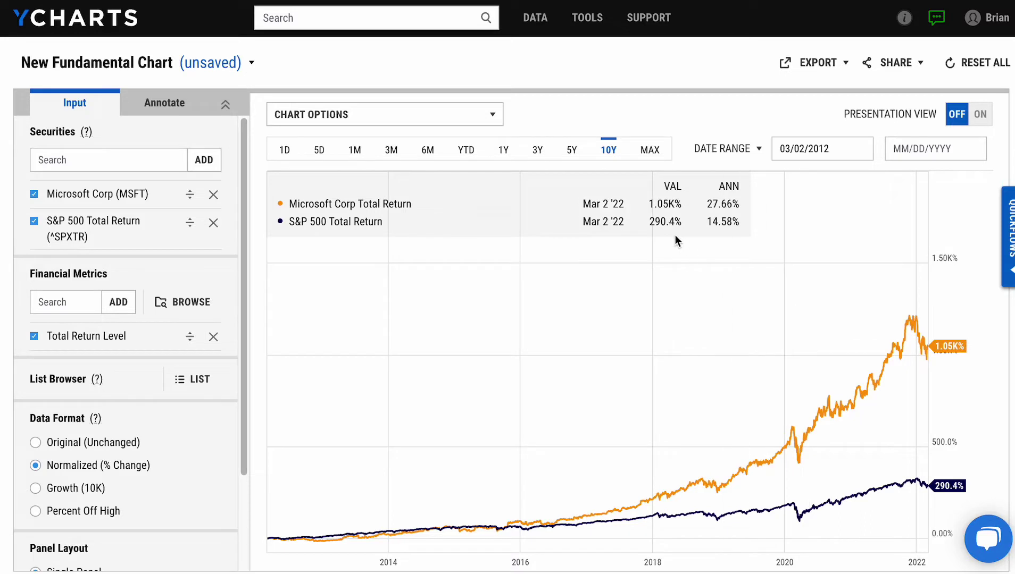
Switch the comparison to the 3Y range and confirm it starts 03/01/2019.
click(539, 154)
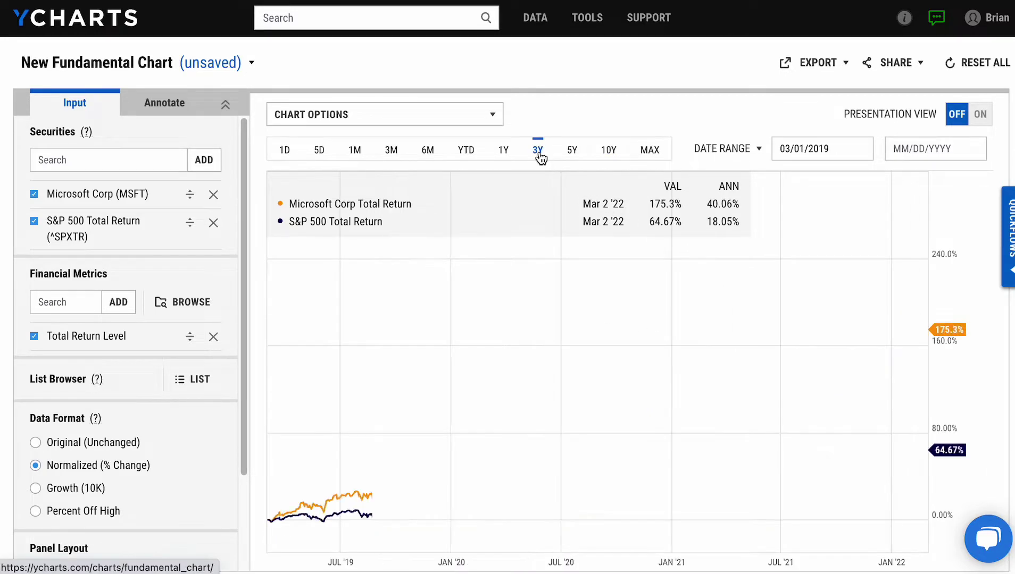
click(786, 147)
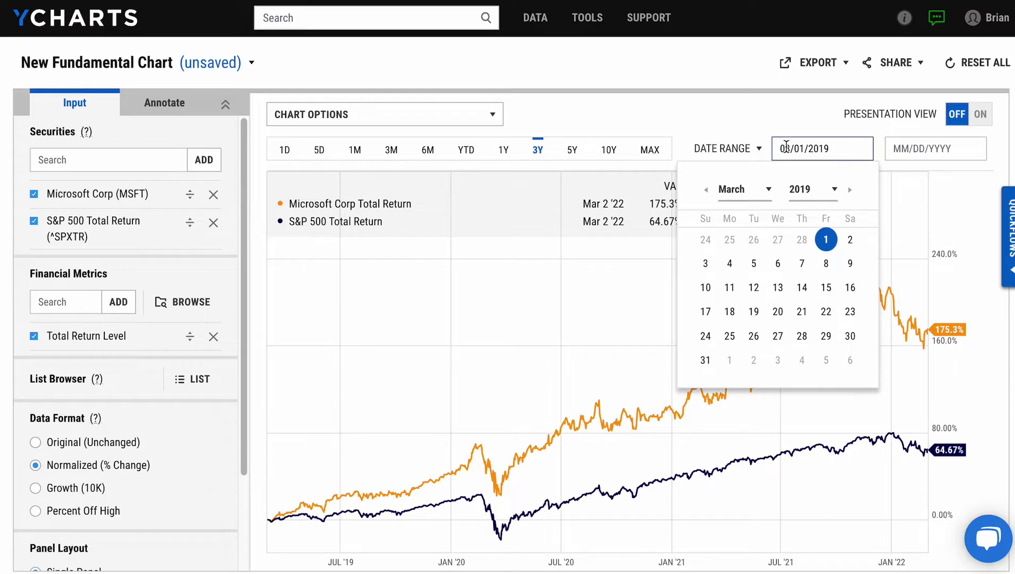
click(721, 120)
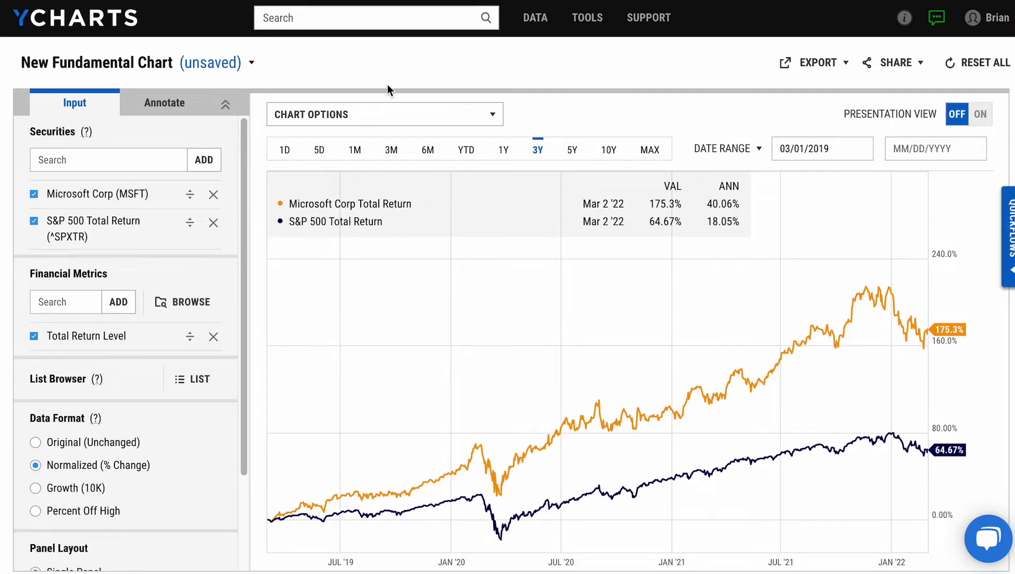
Start a new chart from the Economic Data template 10-2 Treasury Spread vs. S&P 500.
click(252, 63)
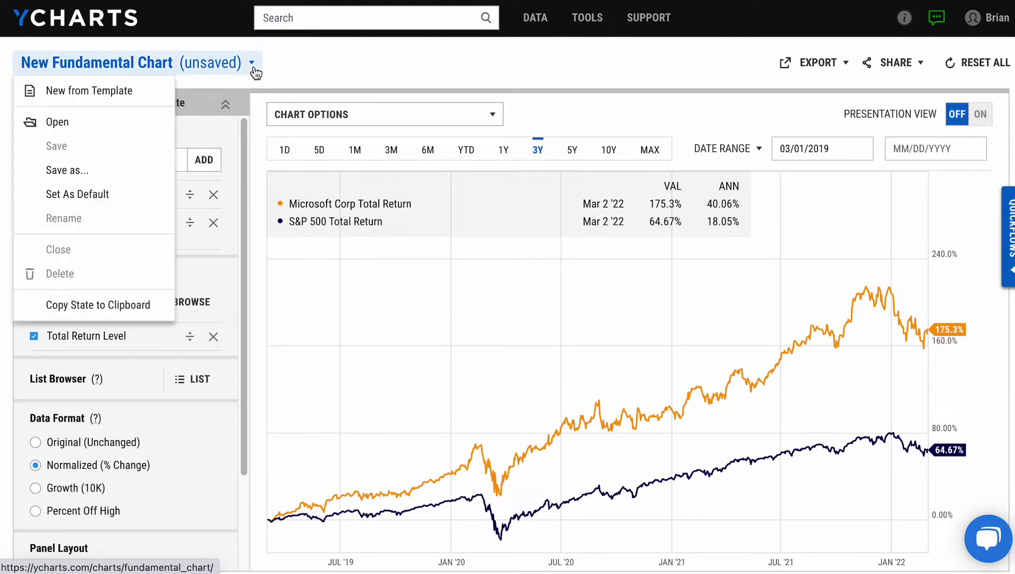
click(139, 93)
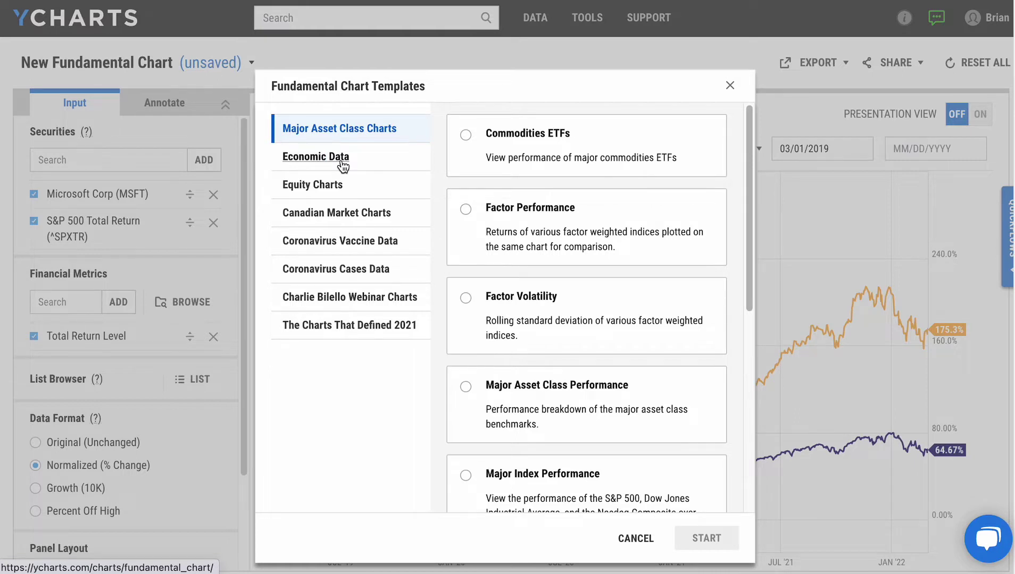
click(343, 167)
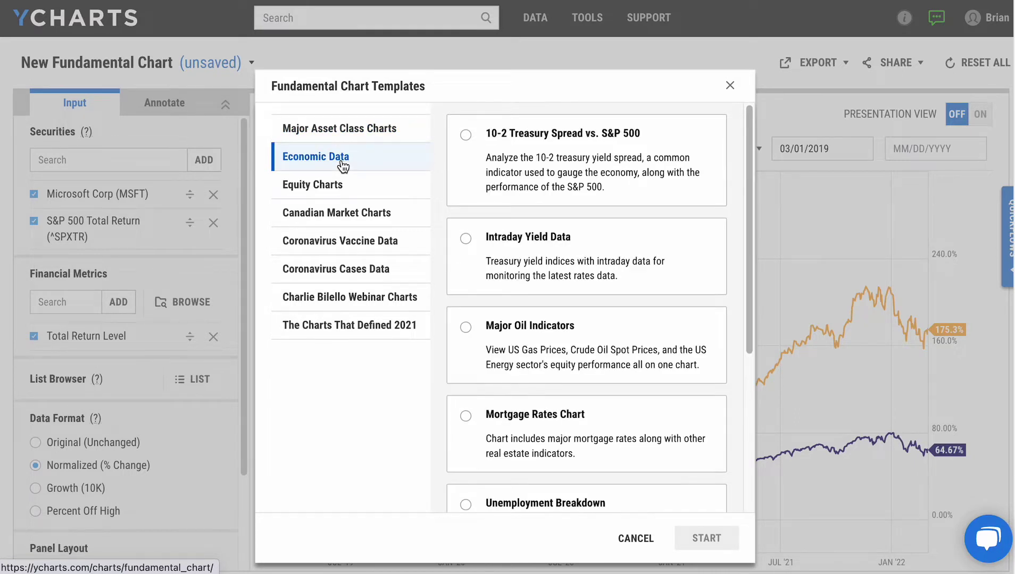
click(496, 156)
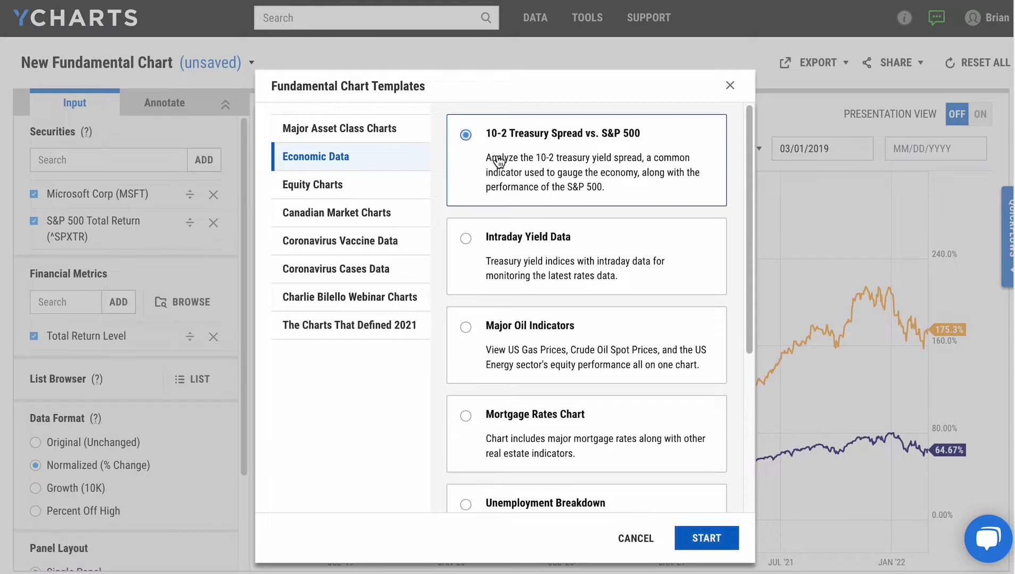
Build the 10-2 Treasury Spread vs. S&P 500 chart and look over its export options.
click(702, 539)
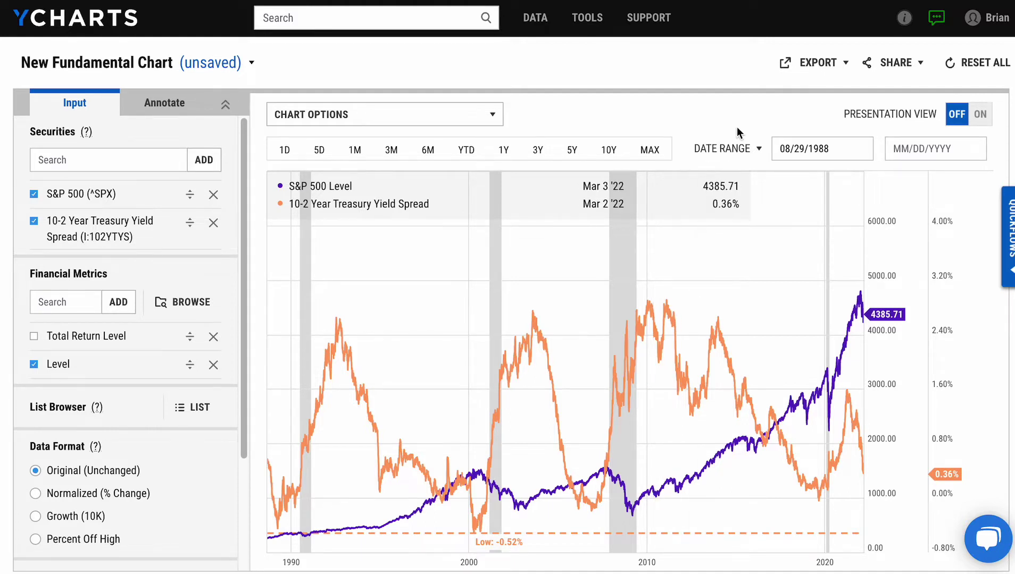
click(792, 84)
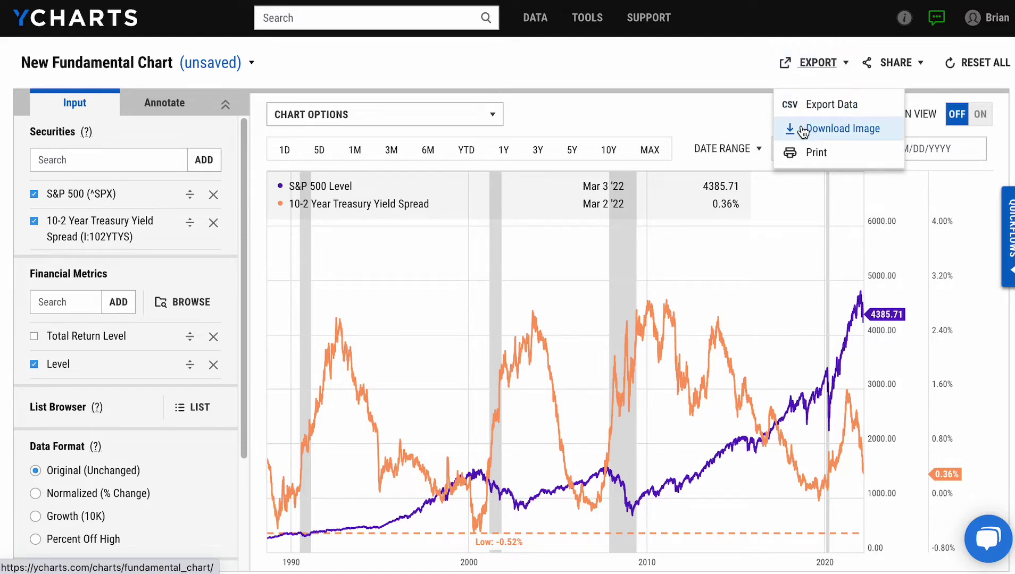
click(685, 82)
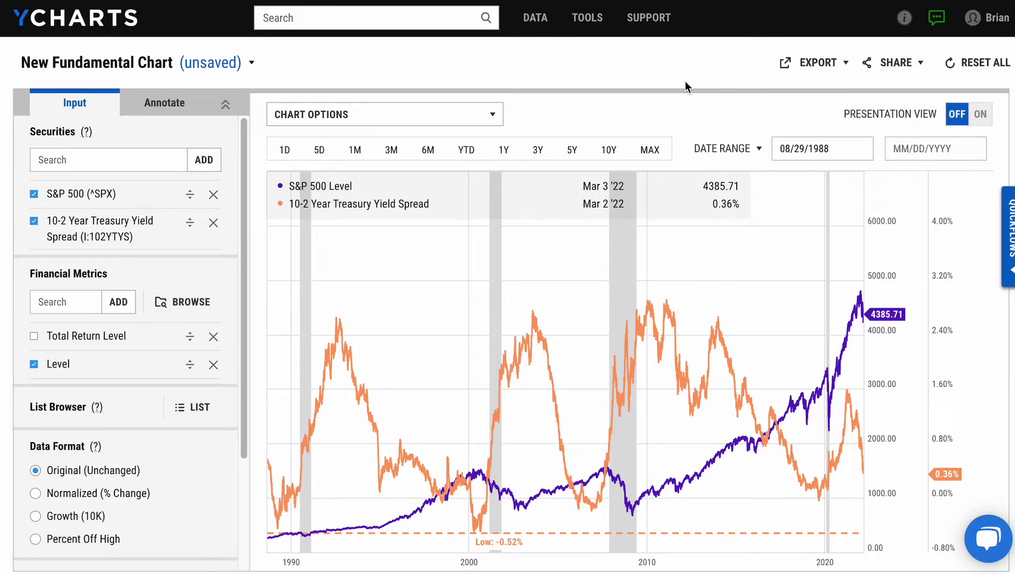
mouse_move(593, 34)
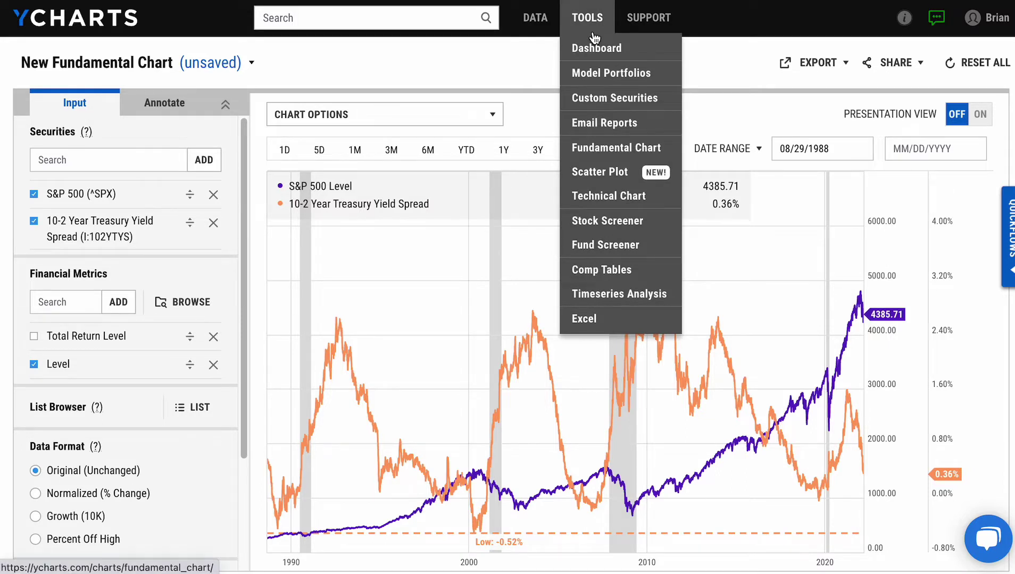
Open the Stock Screener and run a new screen from the Stocks Making New Highs template.
click(589, 219)
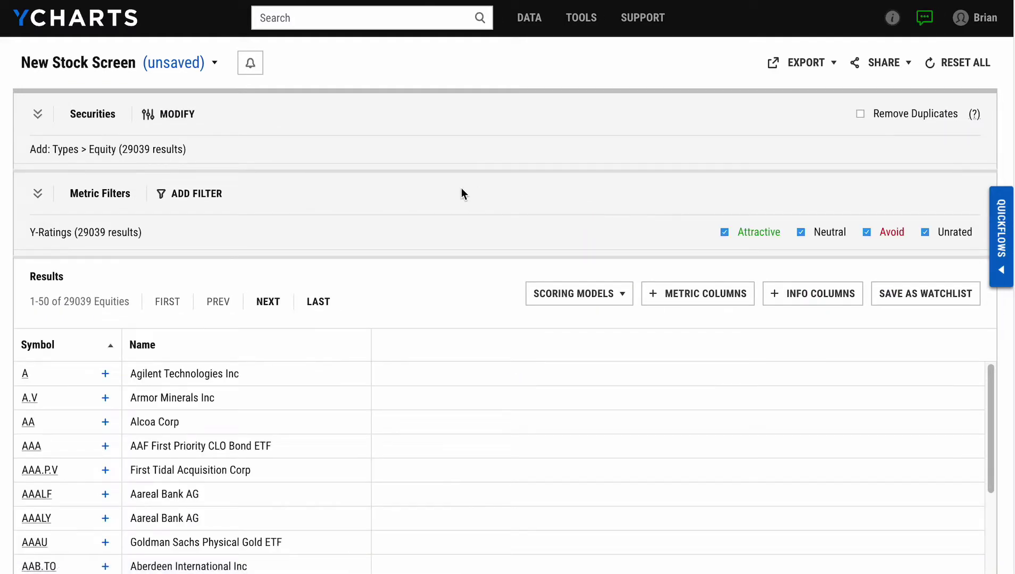
click(171, 74)
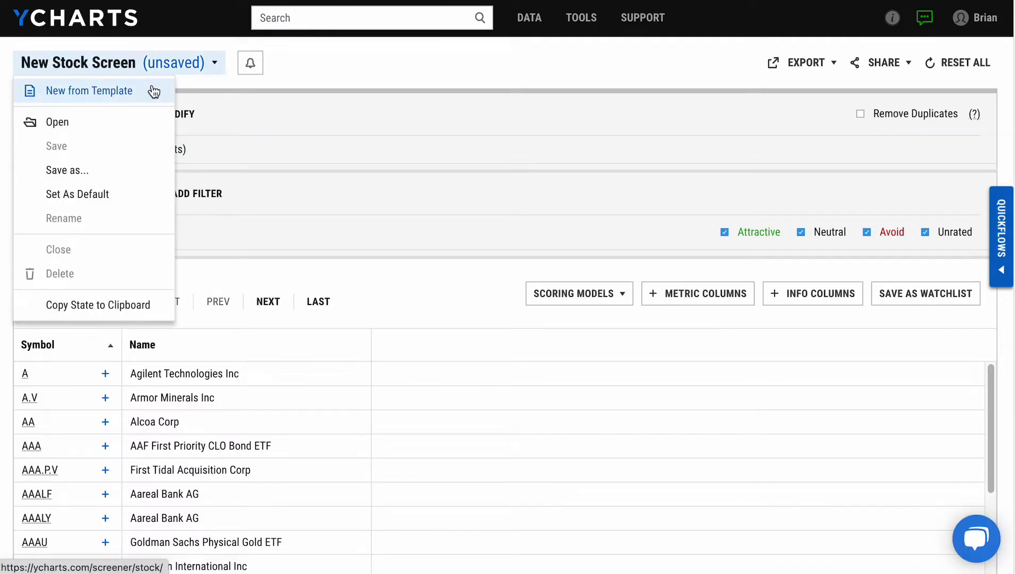
click(157, 87)
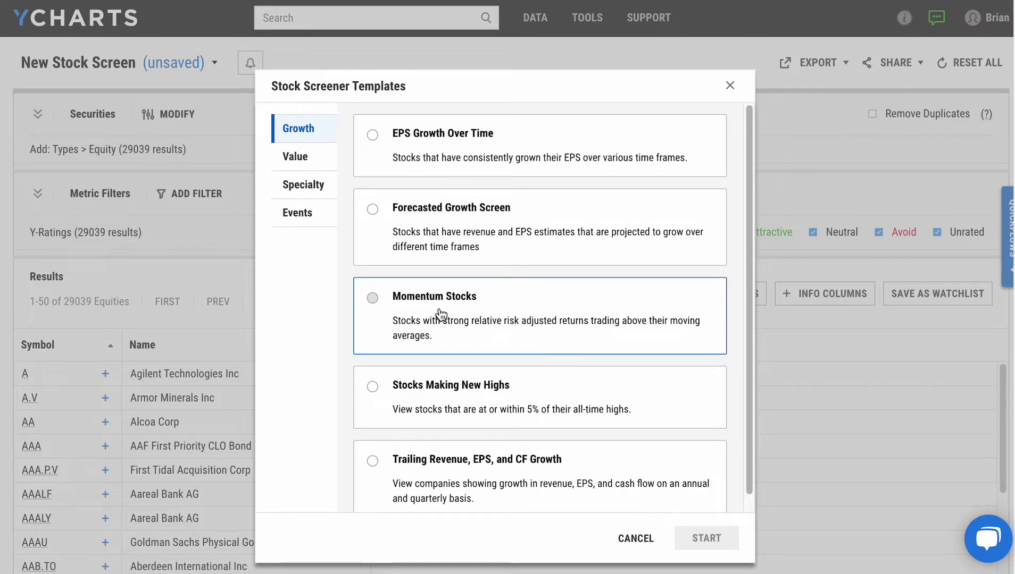
click(447, 398)
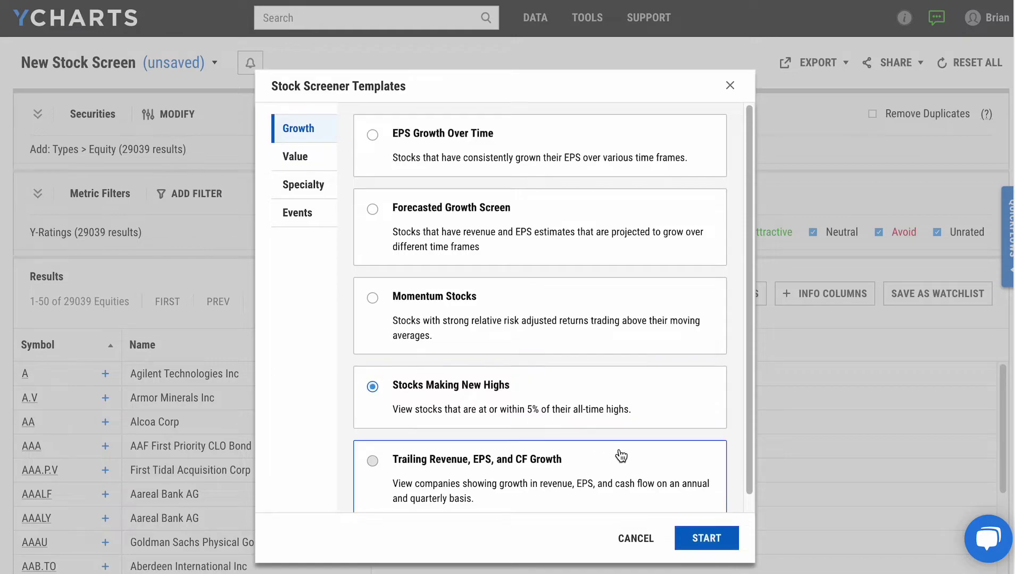
click(698, 535)
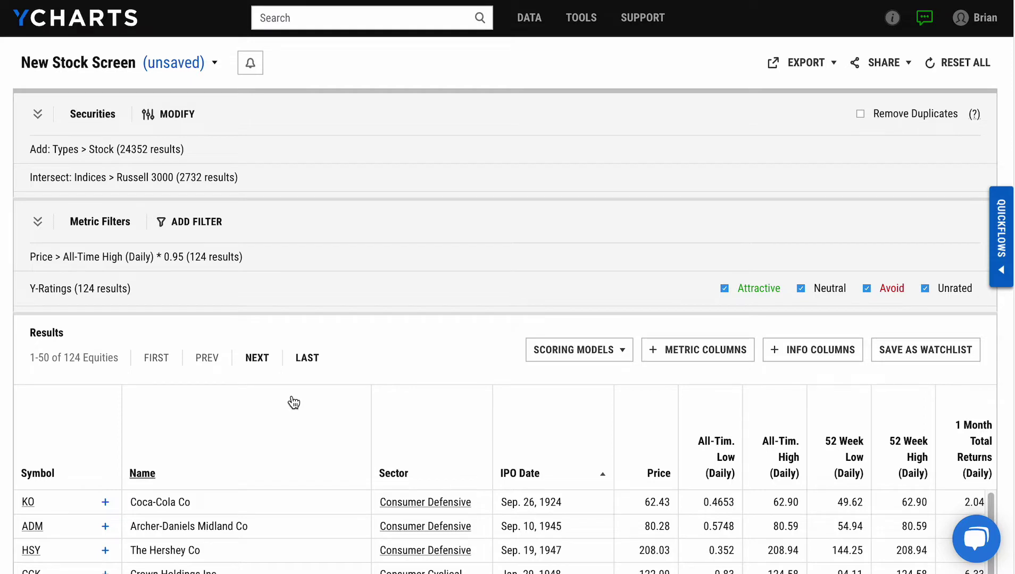
Browse the 124 stocks near all-time highs, then go to the Model Portfolios page.
scroll(294, 403, down, 3)
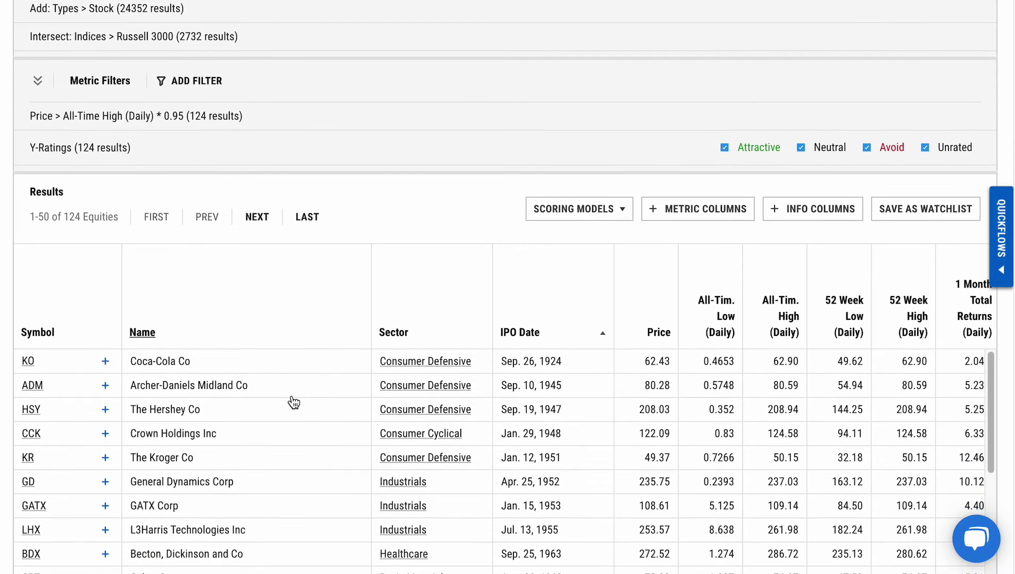
scroll(294, 403, down, 3)
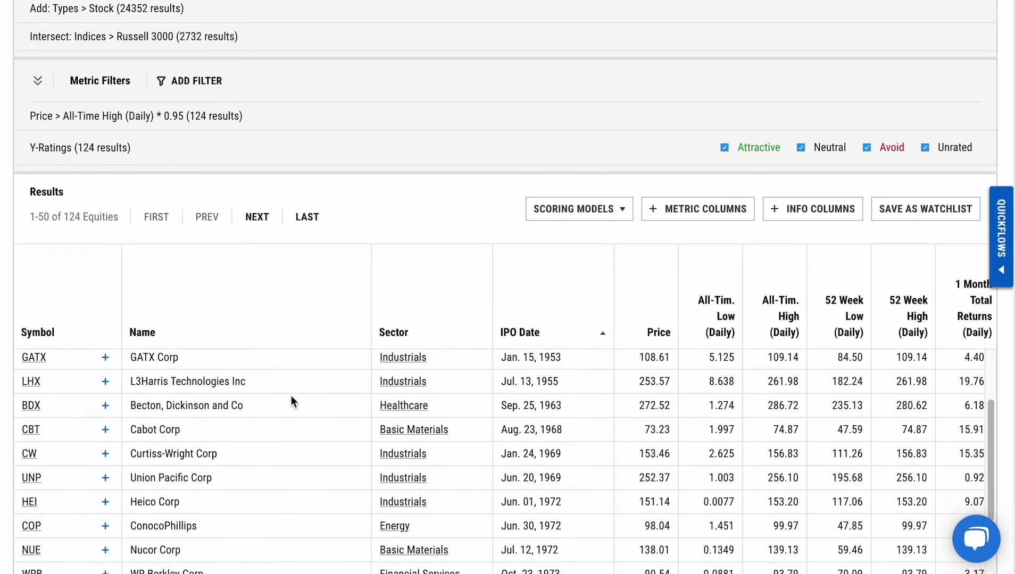
scroll(291, 396, down, 3)
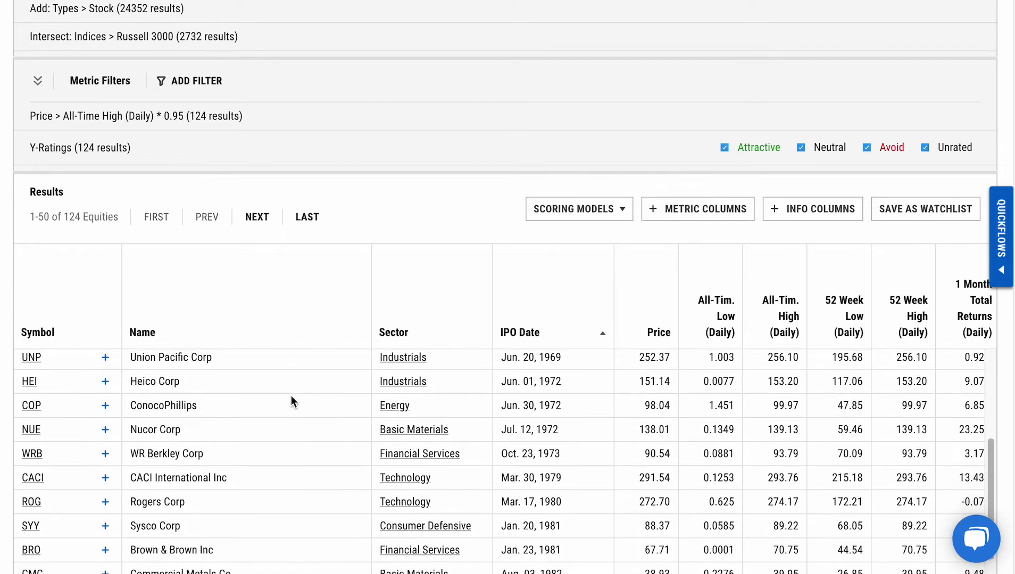
scroll(427, 220, down, 1)
scroll(428, 220, up, 2)
scroll(427, 219, up, 3)
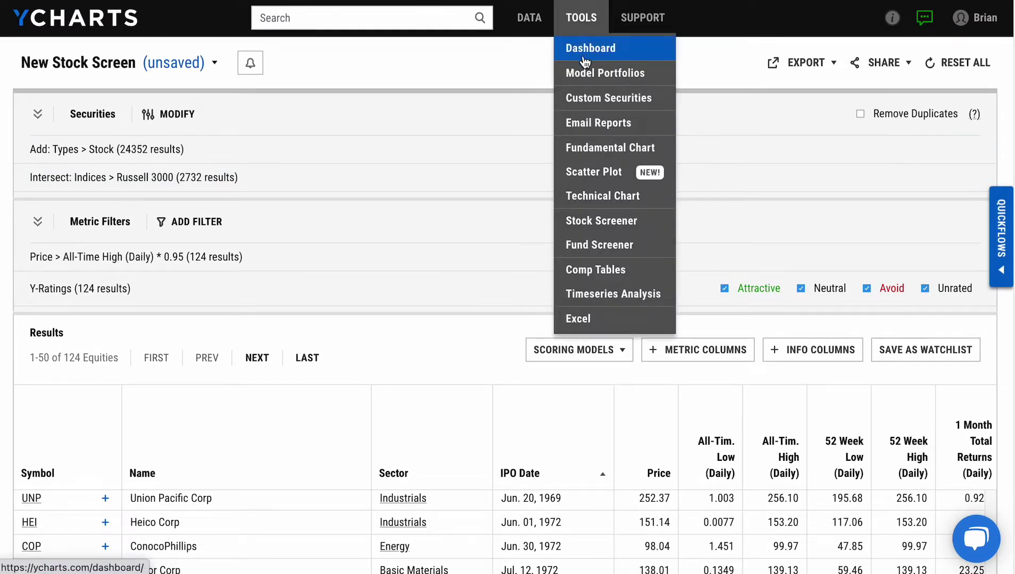
click(587, 75)
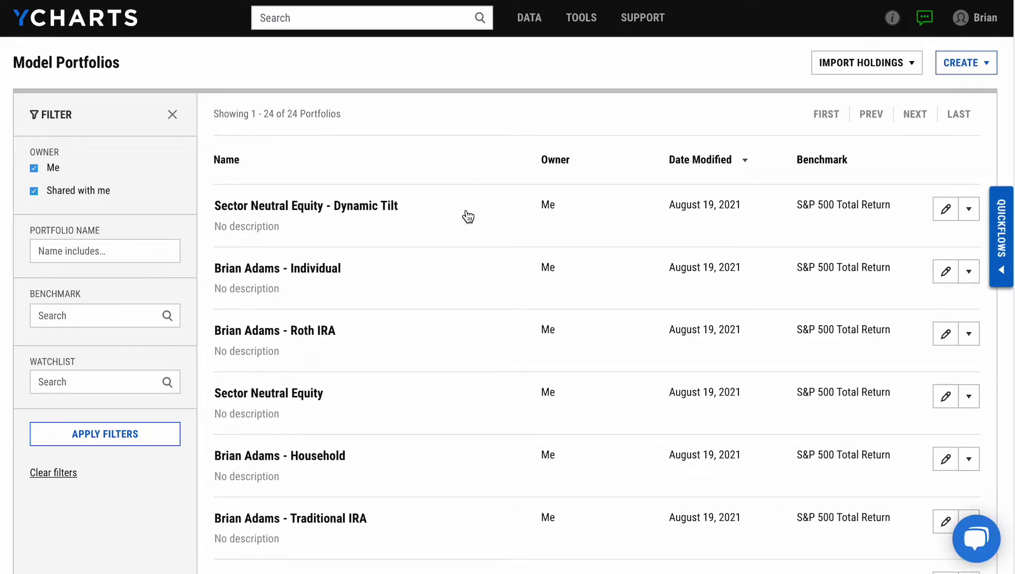
scroll(411, 319, down, 1)
scroll(410, 318, down, 4)
scroll(410, 318, down, 1)
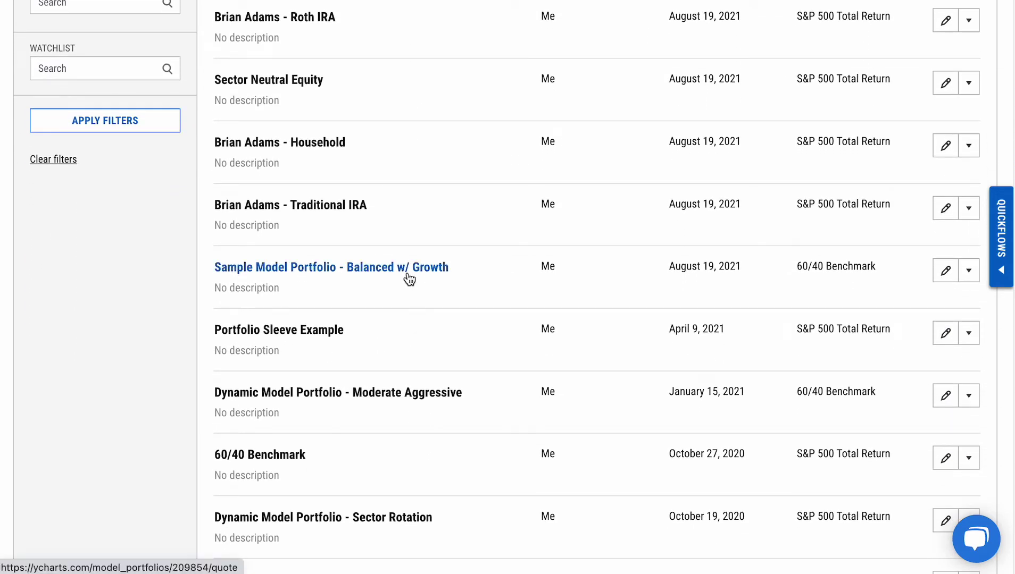
Open the Sample Model Portfolio - Balanced w/ Growth quote page and scroll through its performance.
click(409, 279)
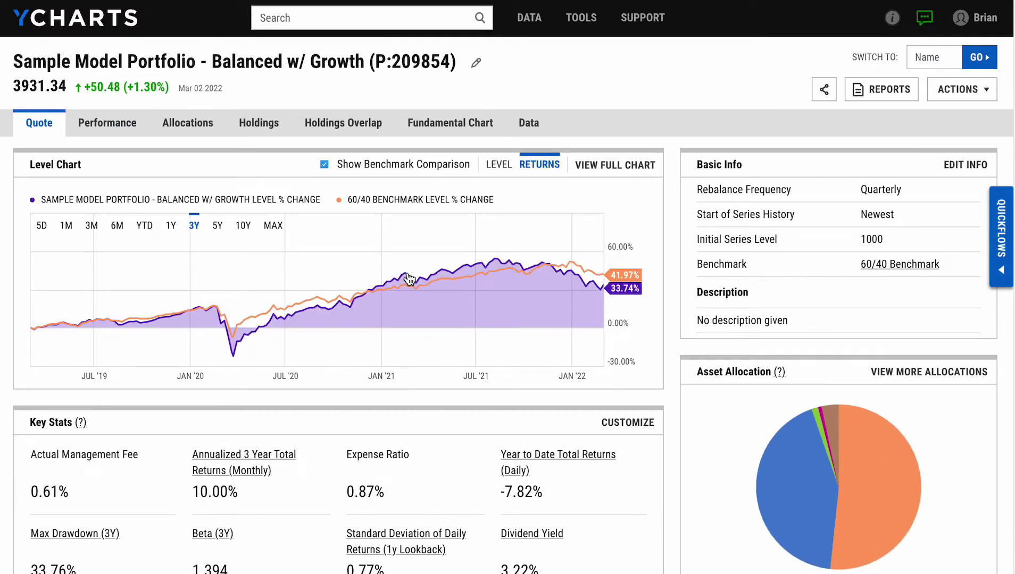
scroll(409, 279, down, 3)
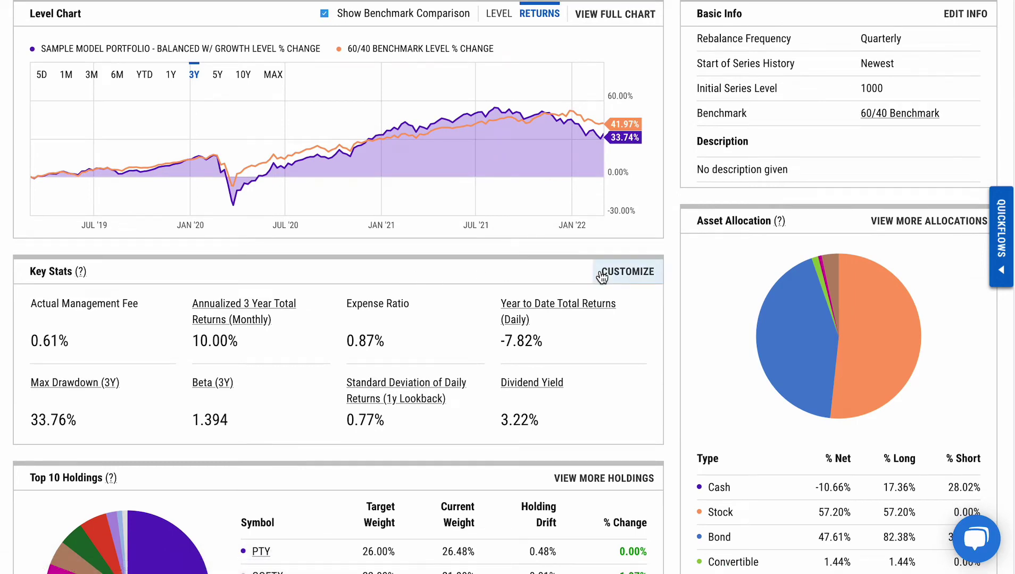
scroll(601, 277, down, 2)
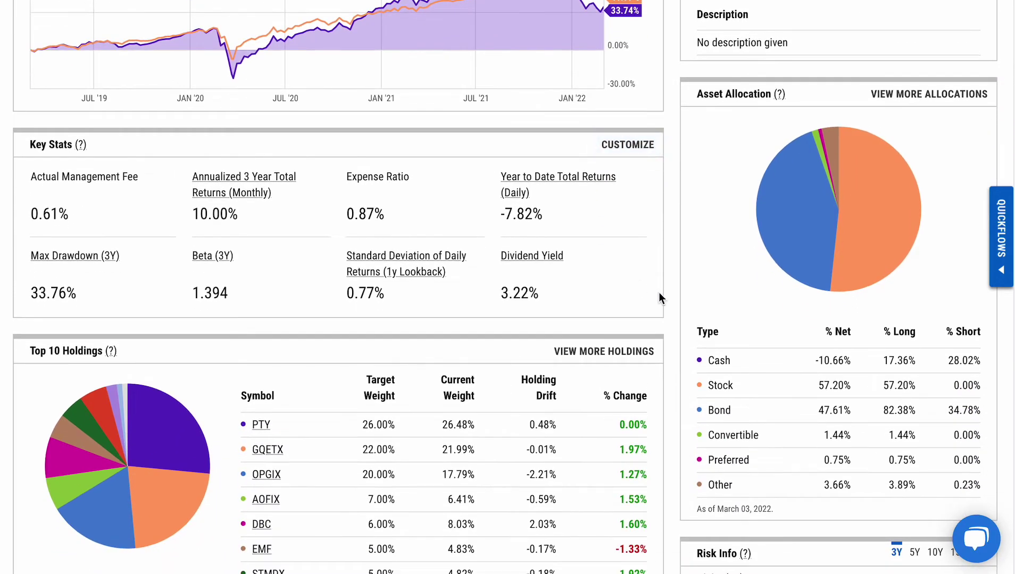
scroll(659, 293, down, 4)
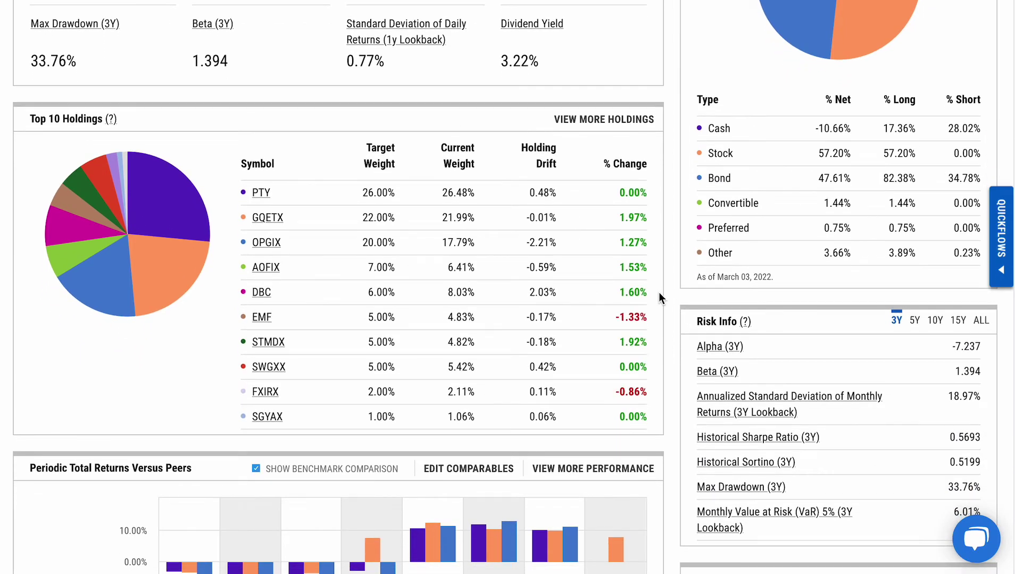
scroll(659, 296, up, 5)
scroll(659, 298, up, 5)
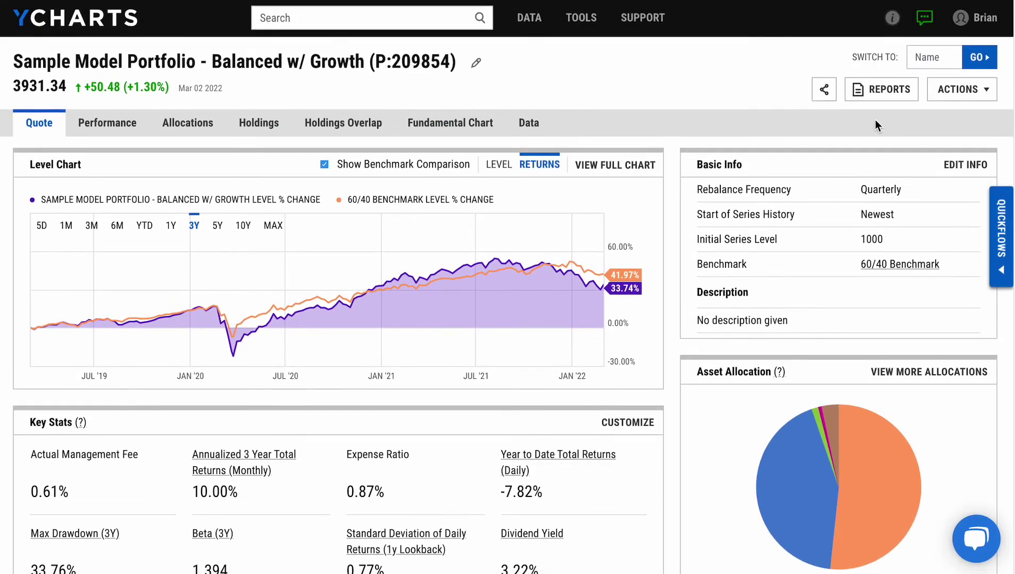
Generate the Balanced vs. Growth side-by-side comparison report as a PDF.
click(887, 93)
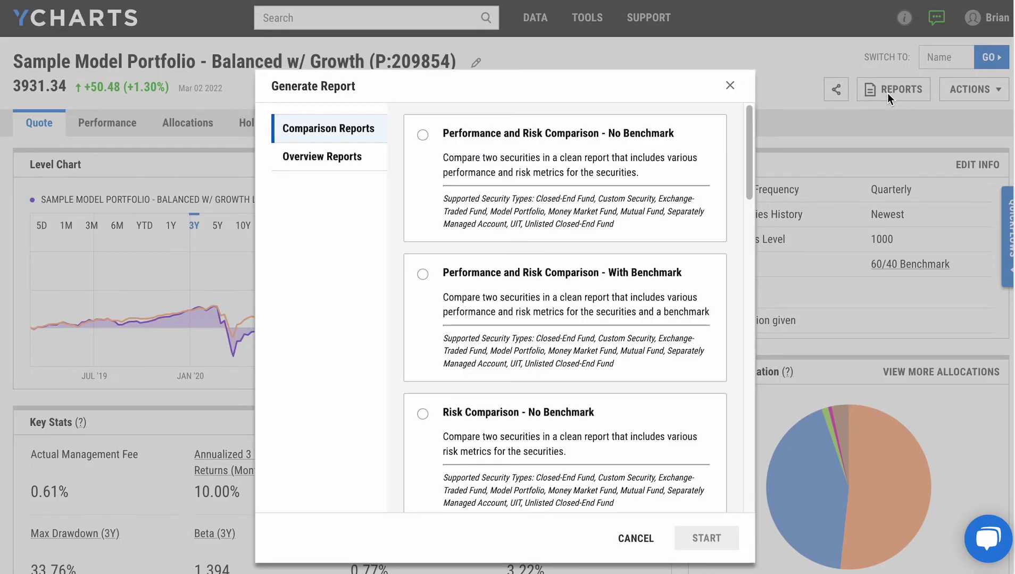
click(736, 91)
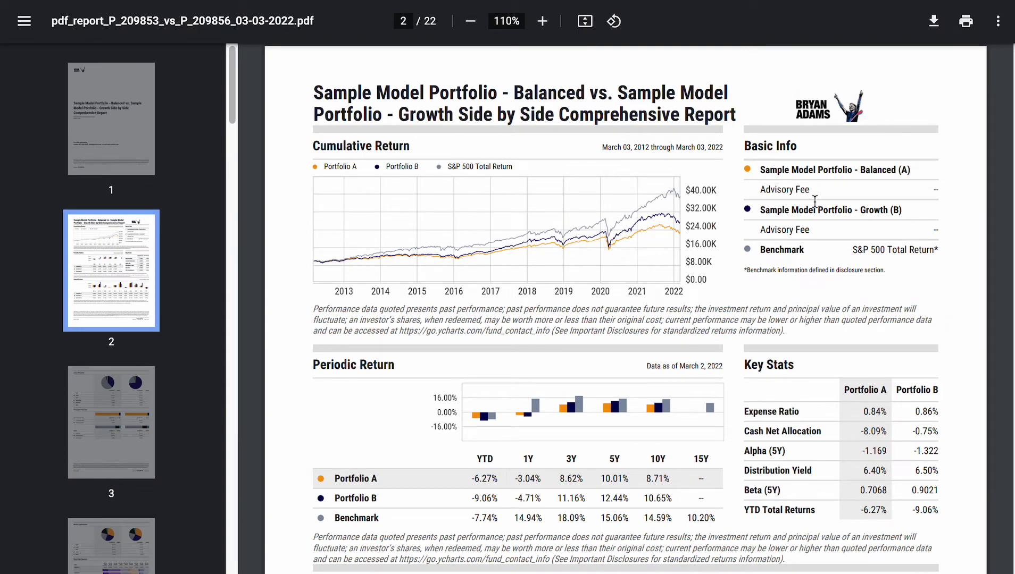
Page through the PDF to pages 3, 7 and 10: Asset Allocation, Drawdown Info, Top 10 Holdings.
scroll(822, 215, up, 1)
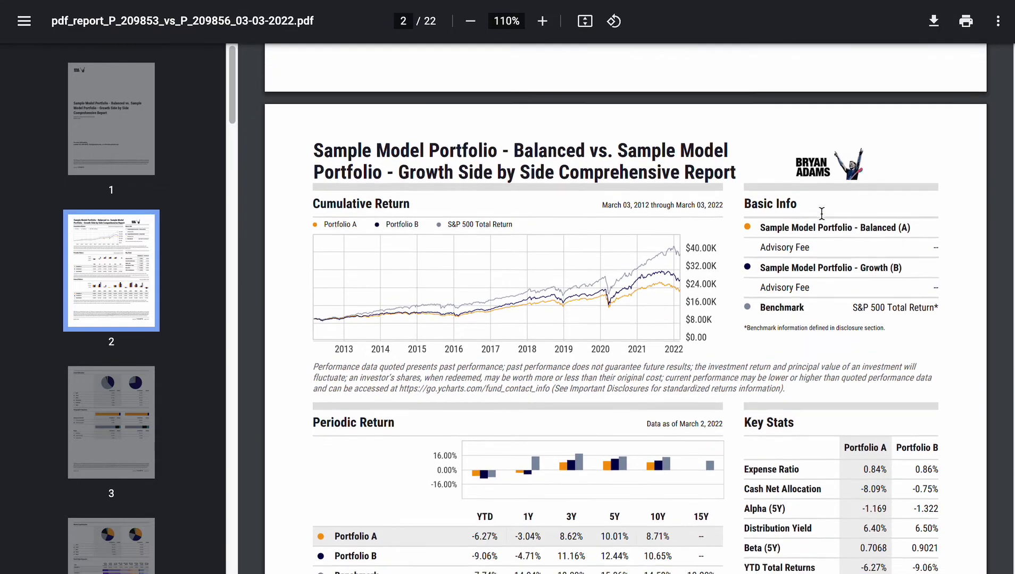
scroll(822, 215, down, 3)
scroll(822, 214, down, 4)
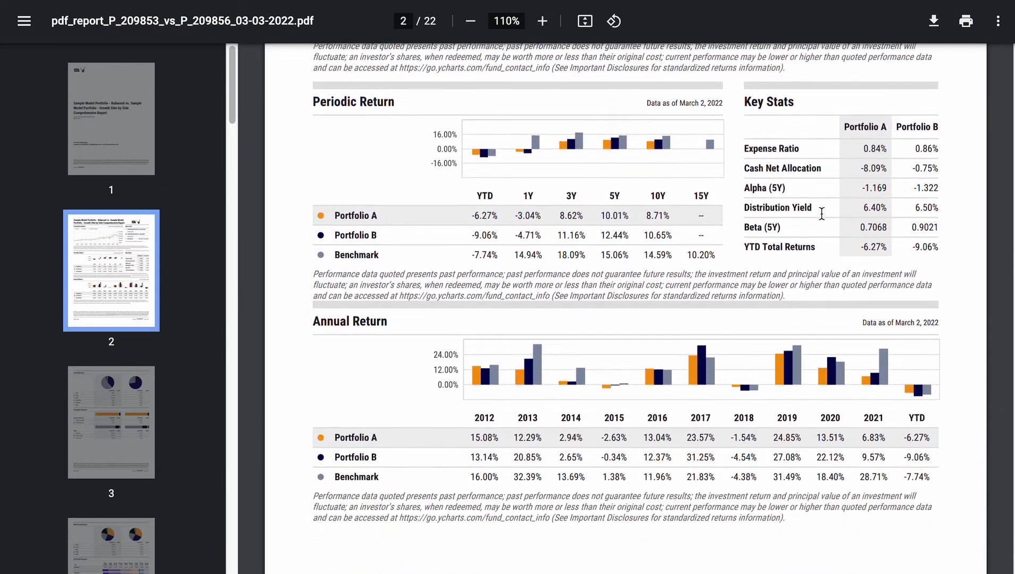
click(144, 427)
scroll(144, 425, down, 5)
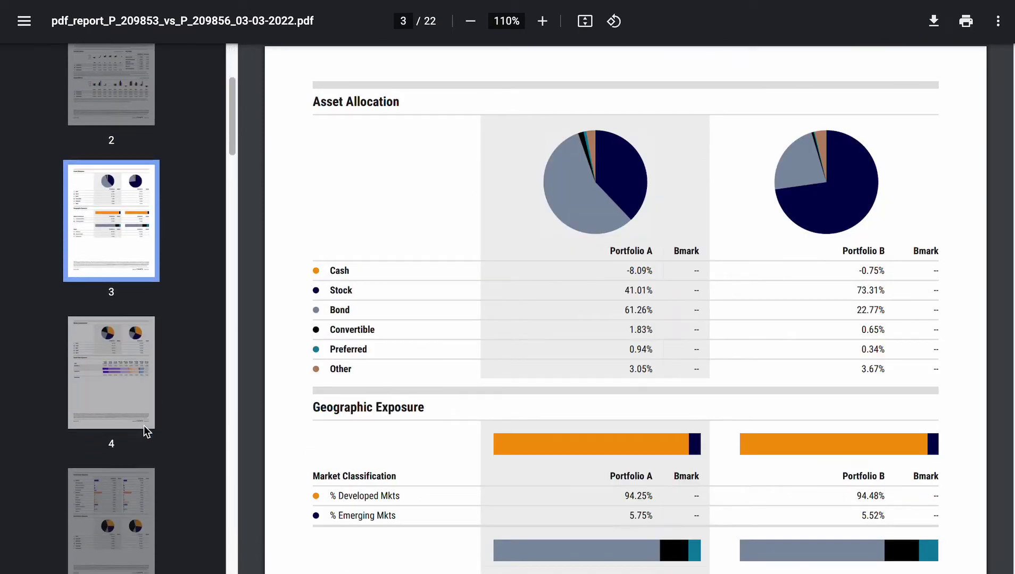
scroll(144, 425, down, 6)
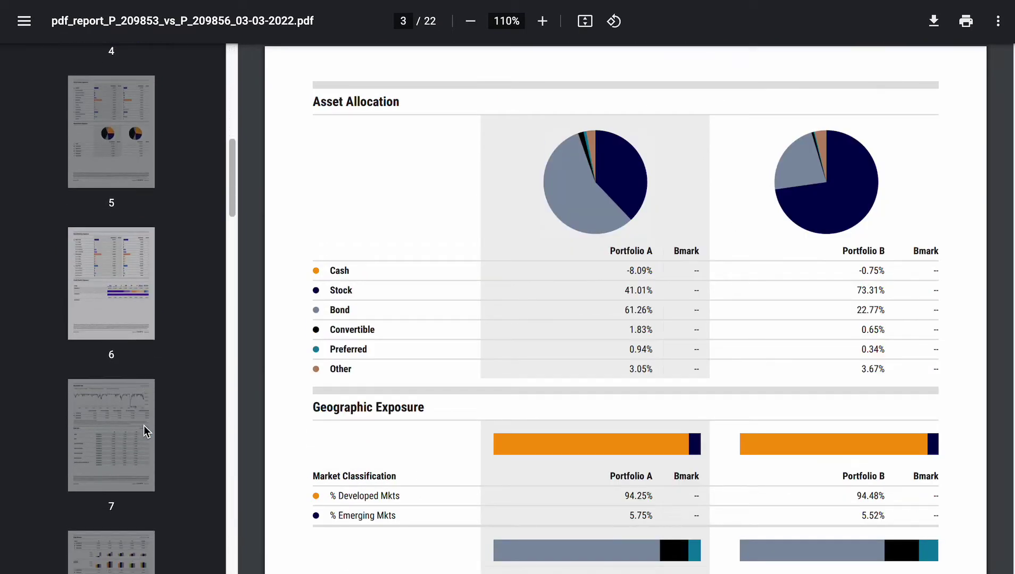
click(144, 425)
scroll(143, 426, down, 6)
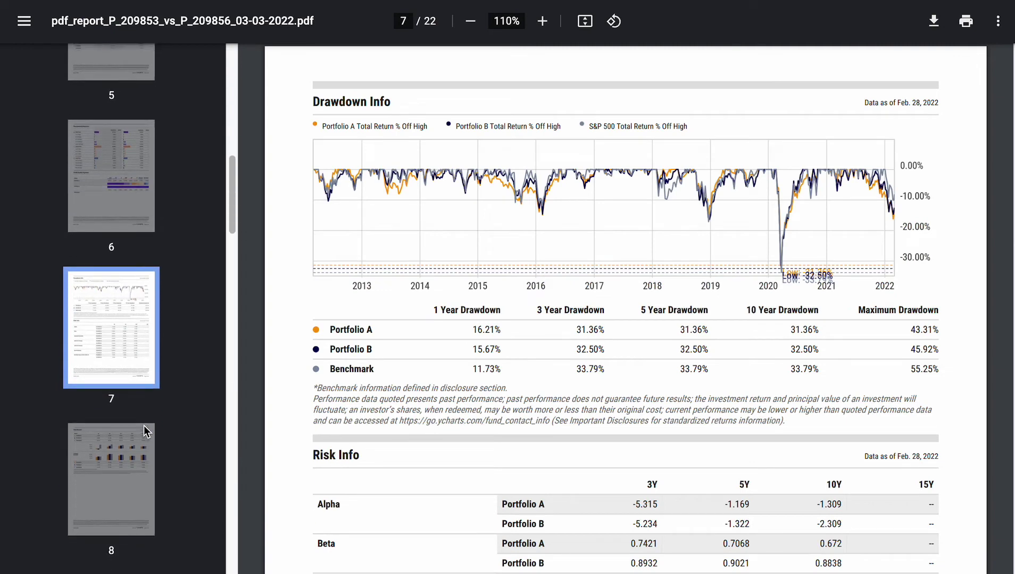
scroll(144, 425, down, 3)
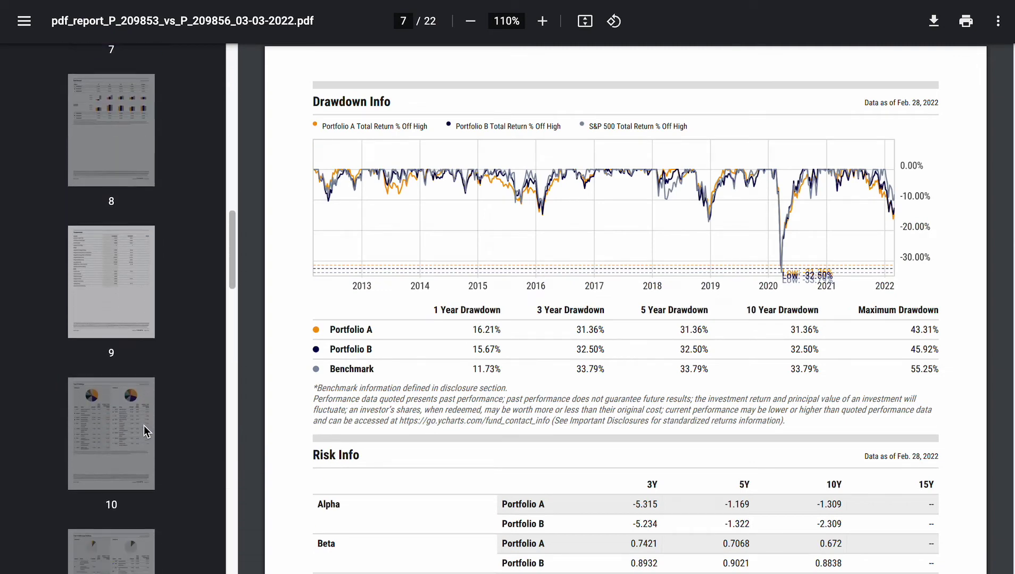
click(144, 425)
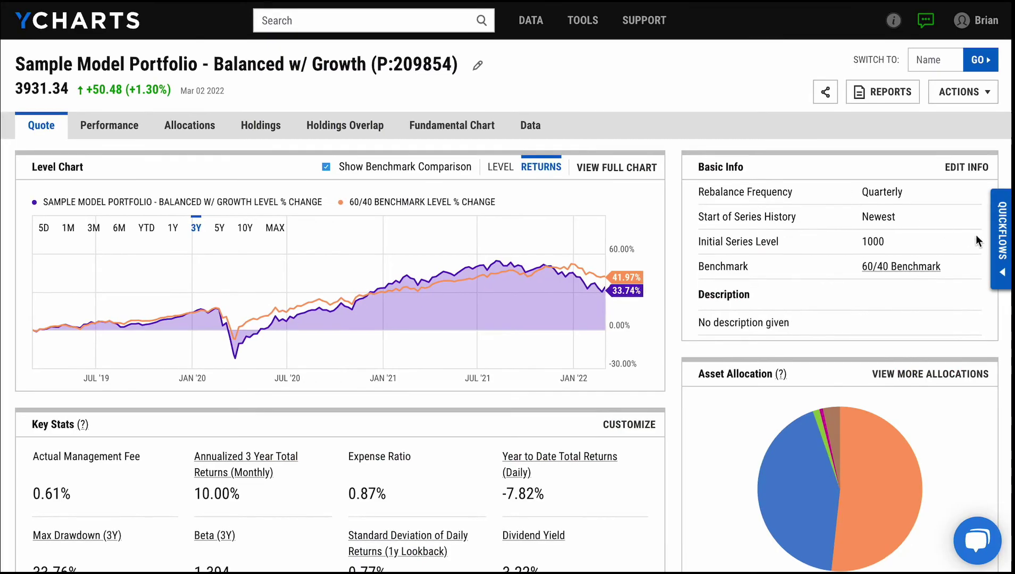
Build a Risk/Reward Scatter Plot of the five Sample Model Portfolios from the Comparison quickflows.
click(996, 244)
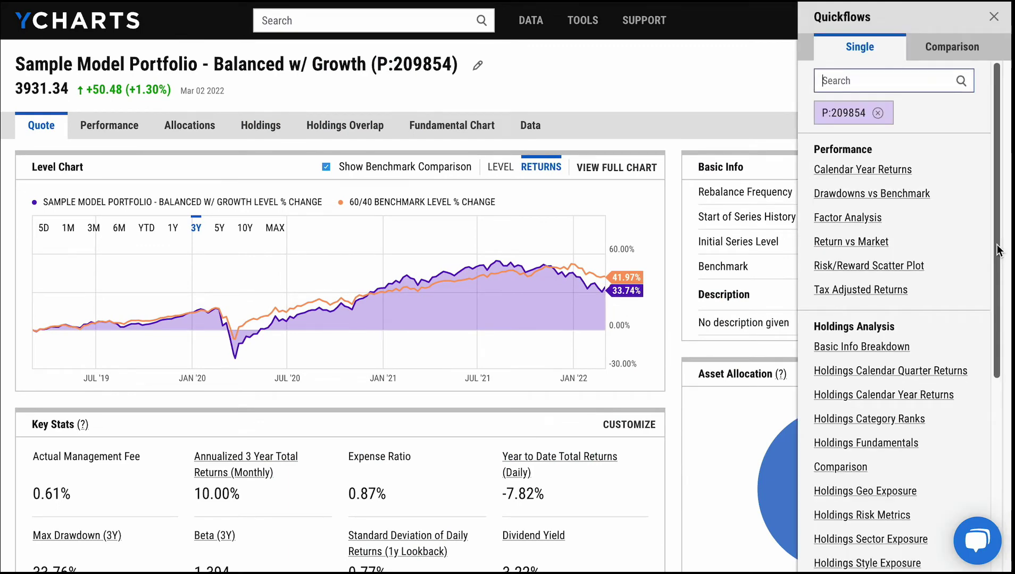
click(950, 55)
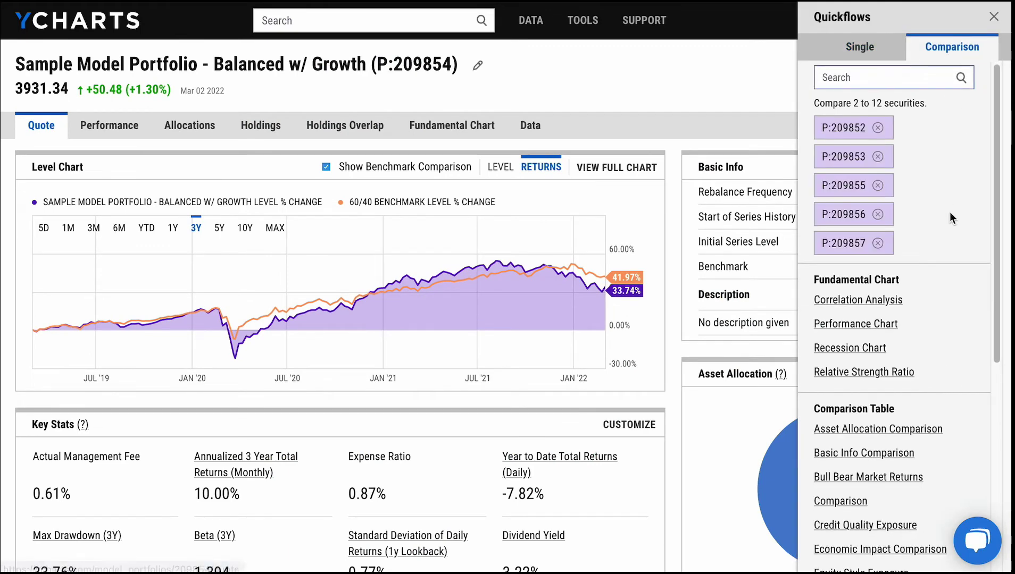
scroll(949, 212, down, 5)
scroll(950, 219, down, 2)
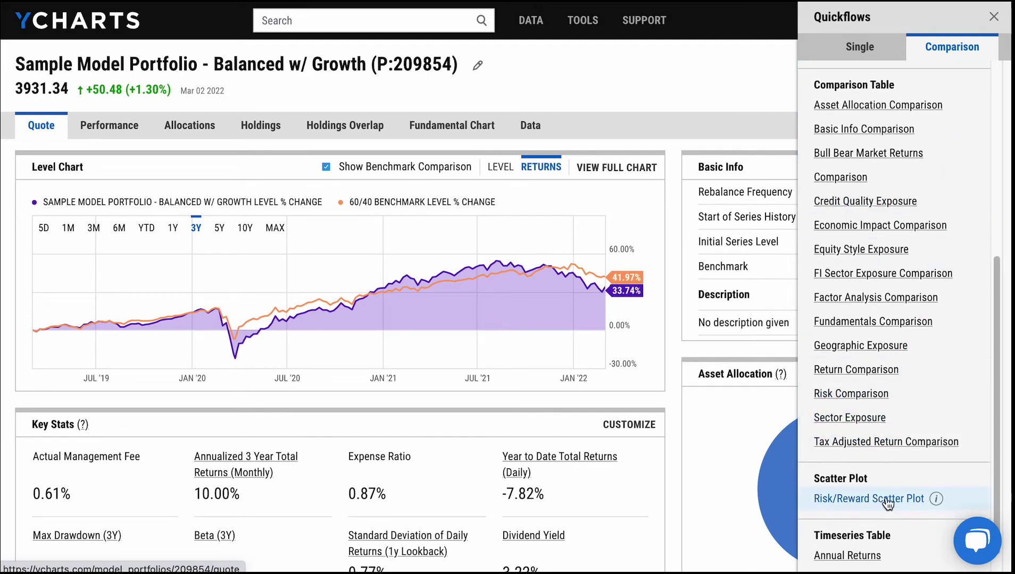
click(883, 498)
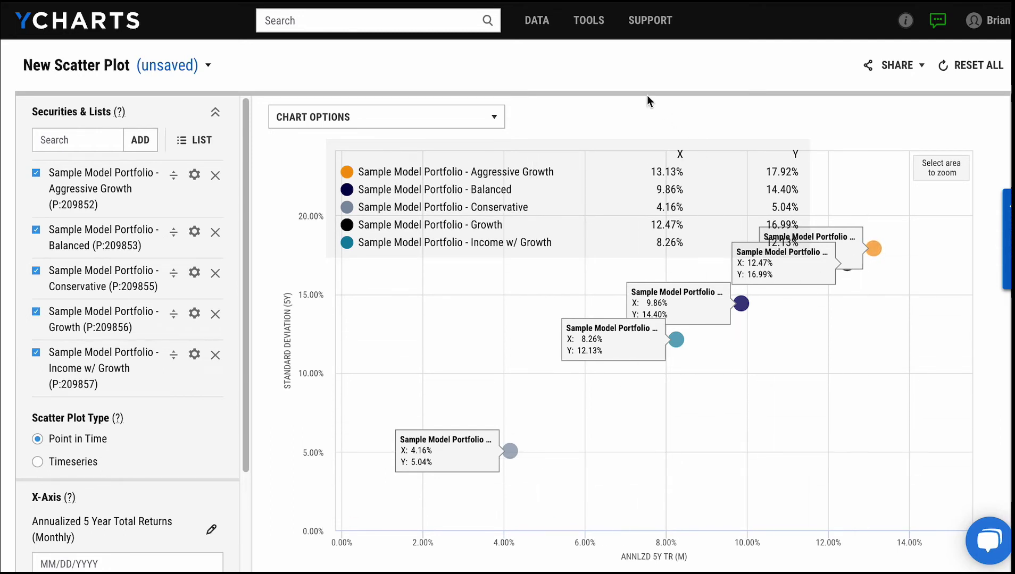
Go to TOOLS > Email Reports and show the action options for the first weekly report.
mouse_move(589, 32)
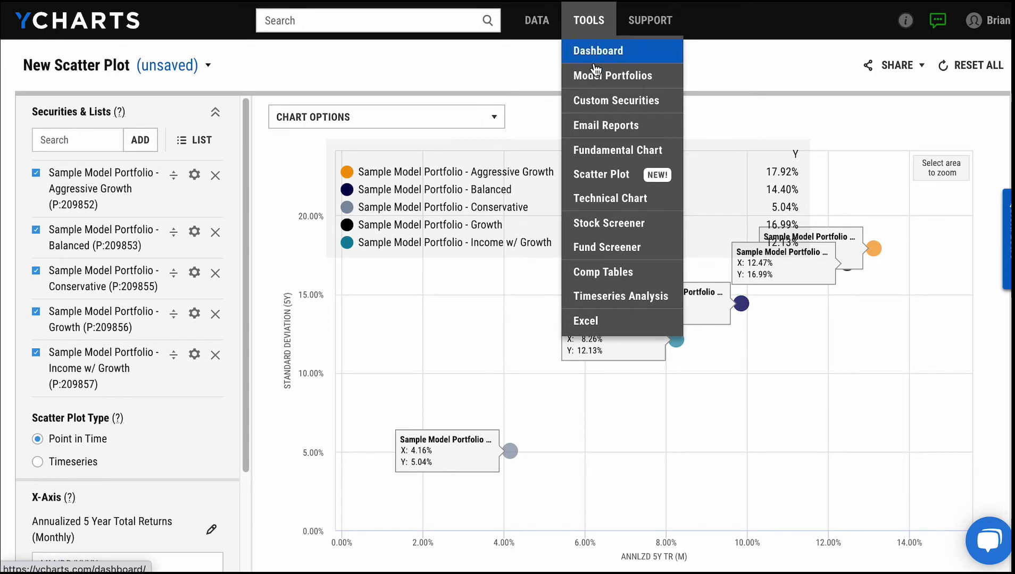
click(599, 131)
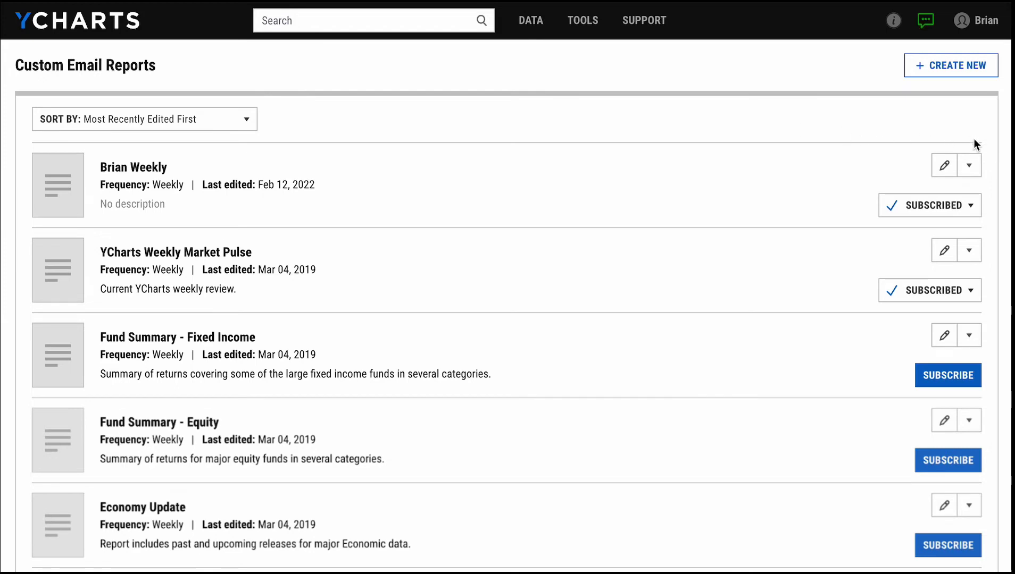
click(971, 167)
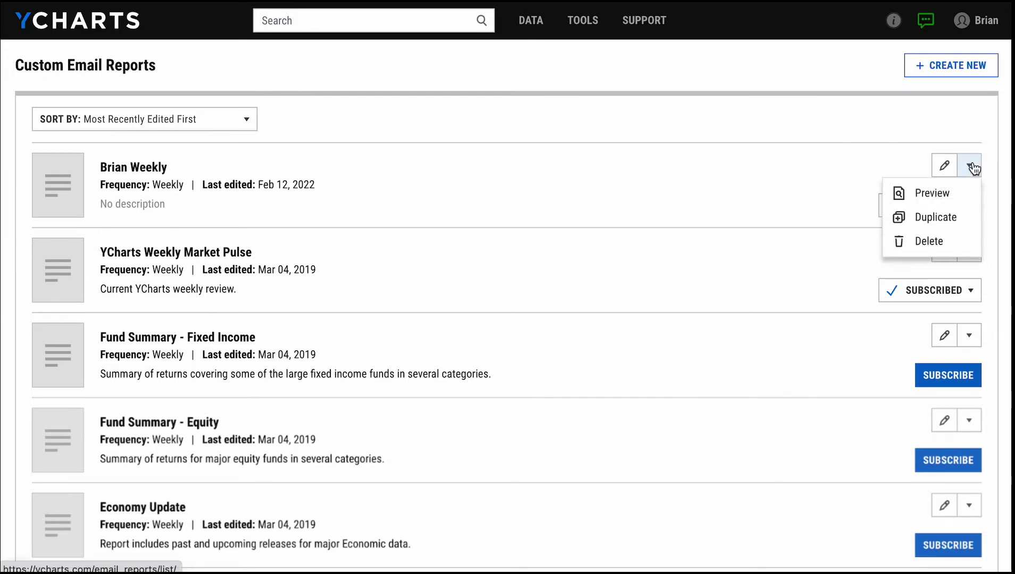
click(955, 194)
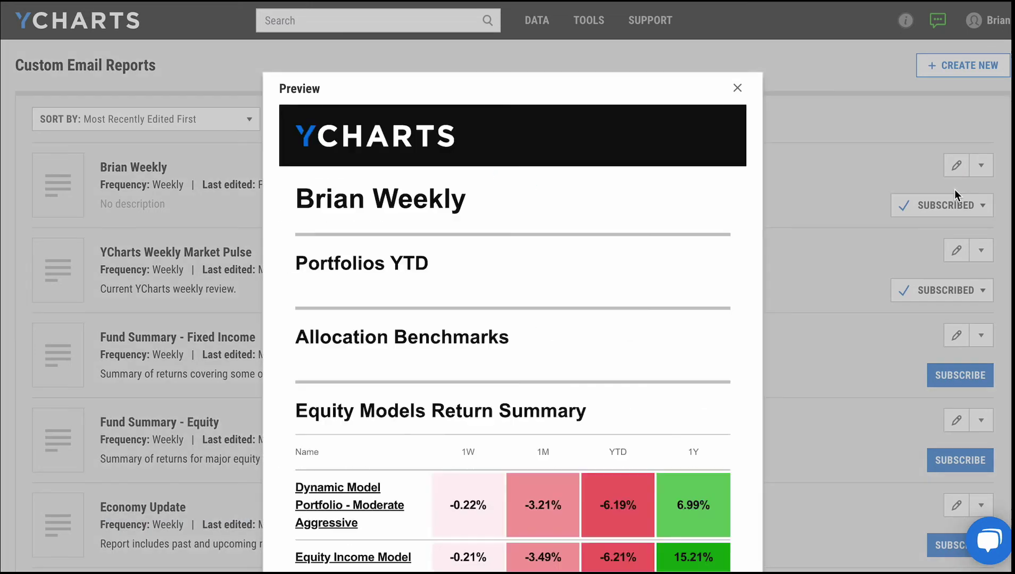
scroll(759, 222, down, 3)
scroll(759, 224, down, 3)
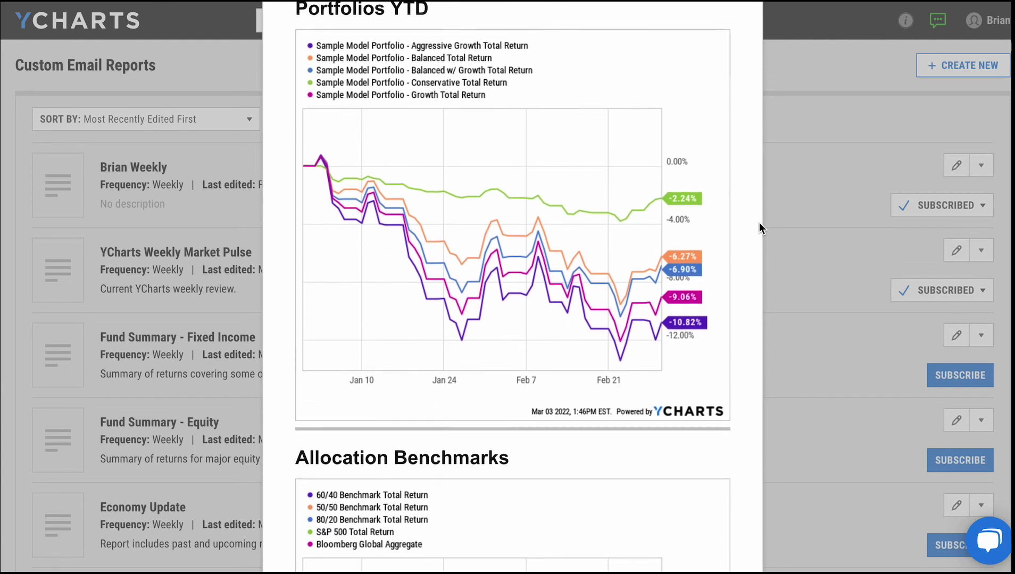
scroll(759, 224, down, 3)
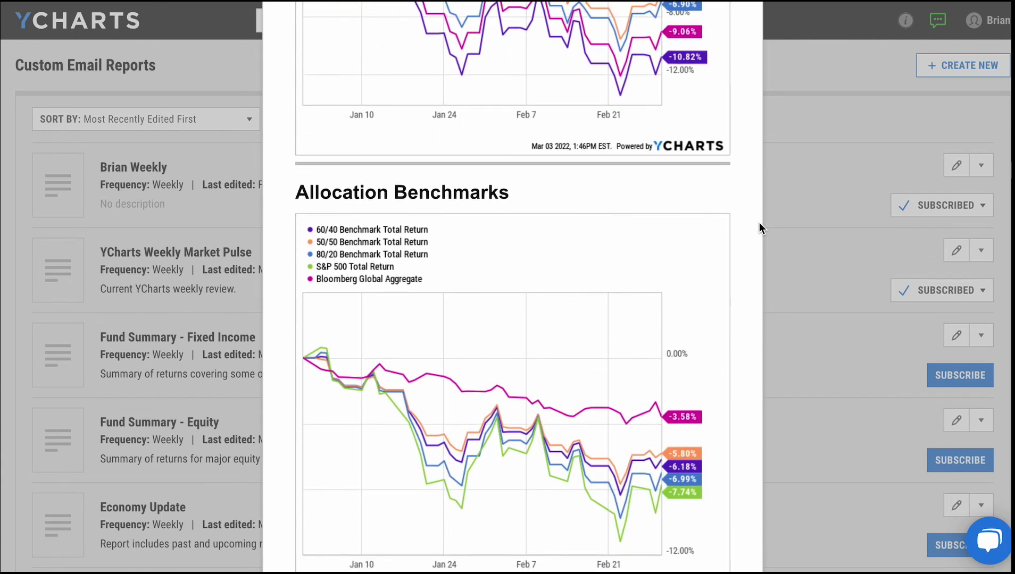
scroll(759, 223, down, 3)
scroll(759, 224, down, 5)
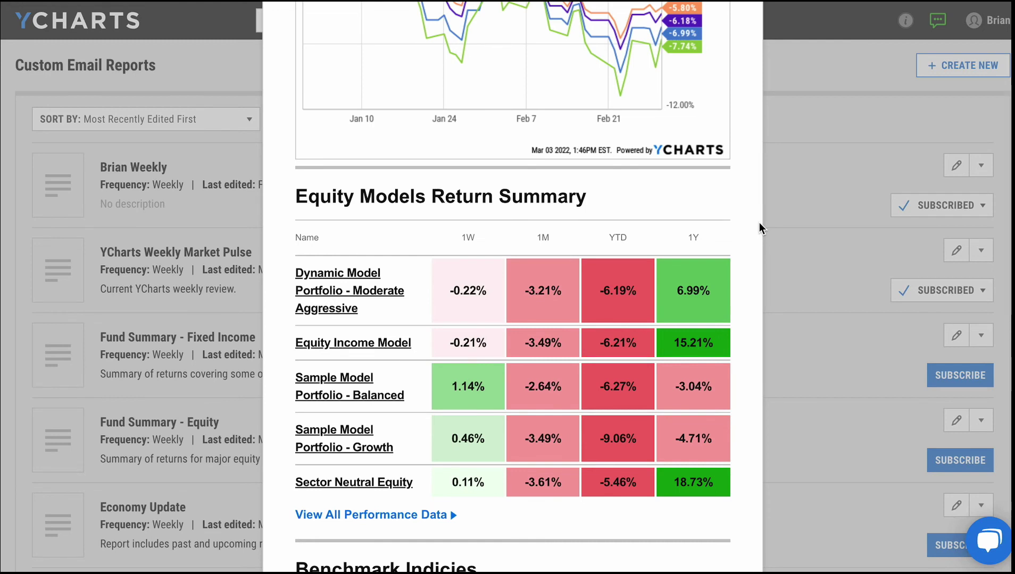
click(826, 77)
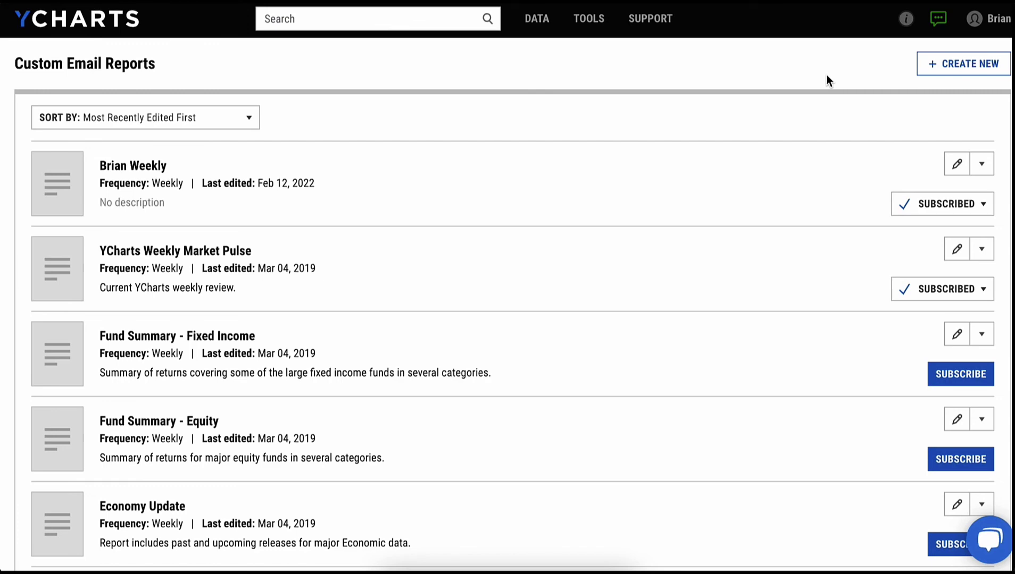